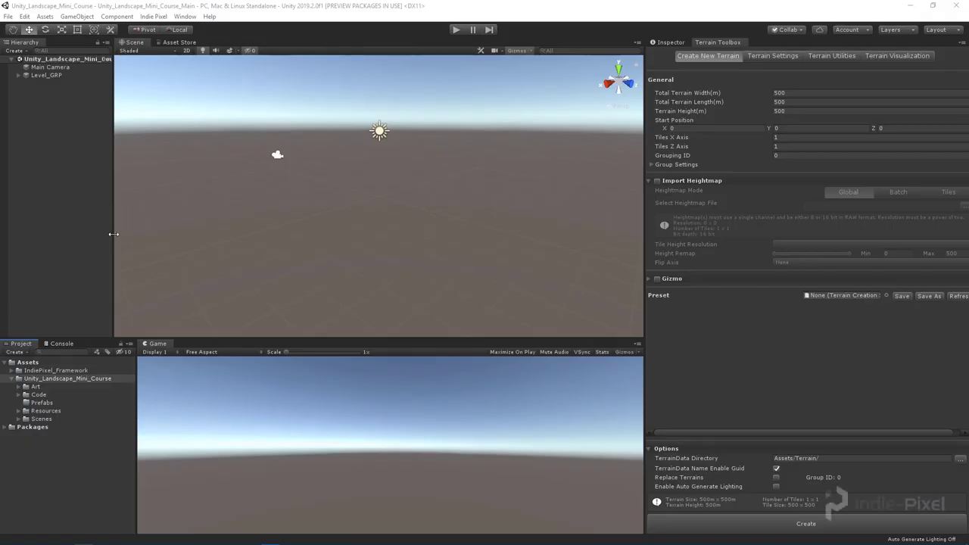
Step: Pull the Hierarchy and Inspector dividers inward to widen the Scene and Game views
{"action": "mouse_move", "coordinate": [113, 234]}
{"action": "left_mouse_down"}
{"action": "mouse_move", "coordinate": [113, 245]}
{"action": "mouse_move", "coordinate": [132, 243]}
{"action": "mouse_move", "coordinate": [111, 242]}
{"action": "left_mouse_up"}
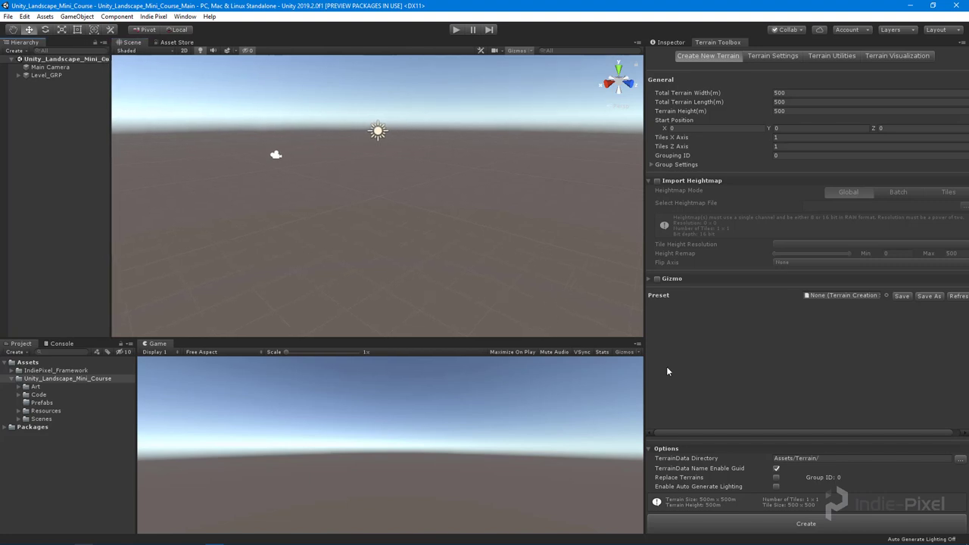
{"action": "left_click_drag", "start_coordinate": [643, 381], "coordinate": [654, 381]}
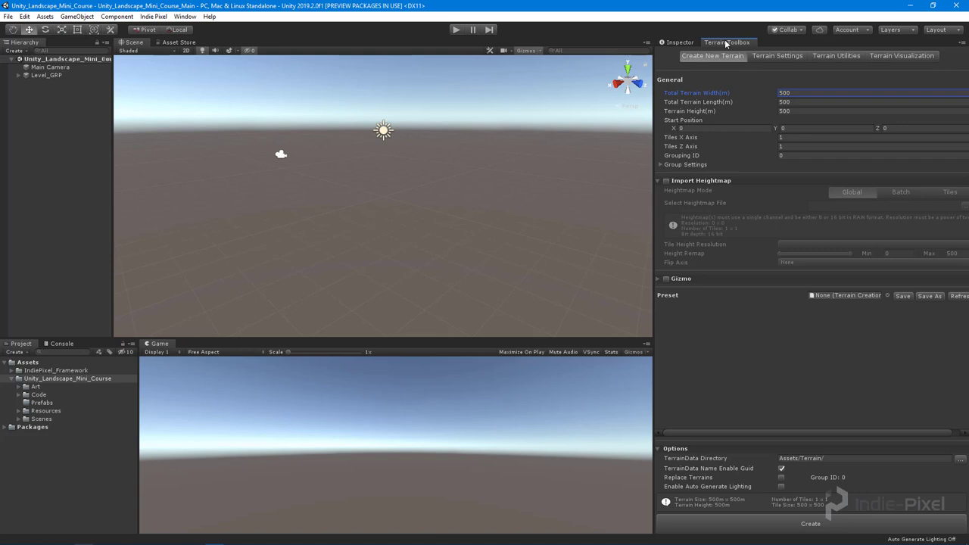
Step: Open the Terrain Toolbox from Window > Terrain and enable Import Heightmap
{"action": "left_click", "coordinate": [185, 16]}
{"action": "mouse_move", "coordinate": [205, 53]}
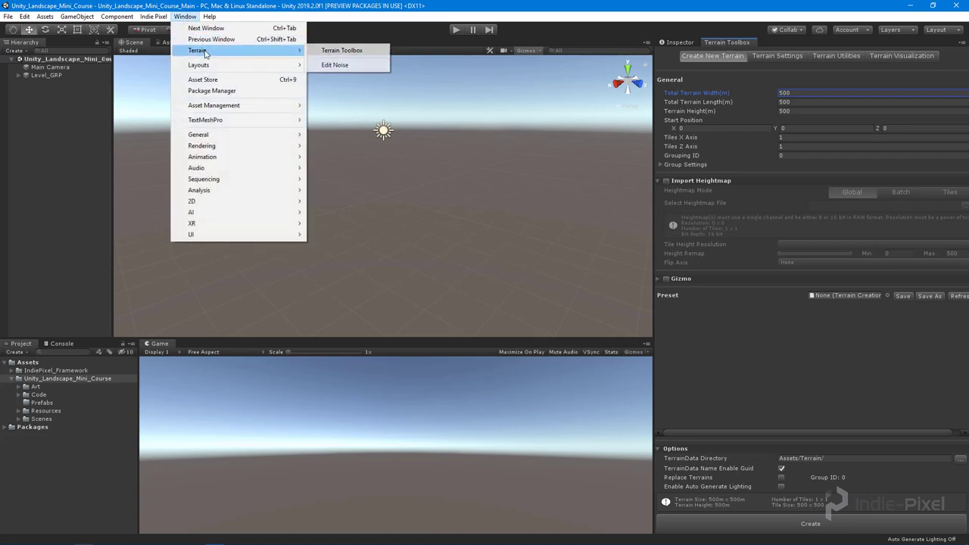
{"action": "left_click", "coordinate": [338, 51]}
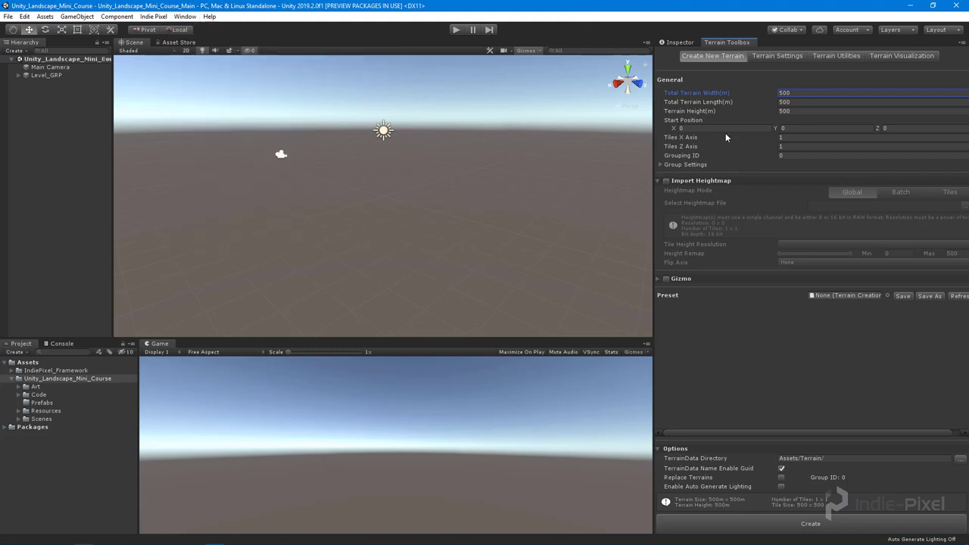
{"action": "left_click", "coordinate": [666, 180]}
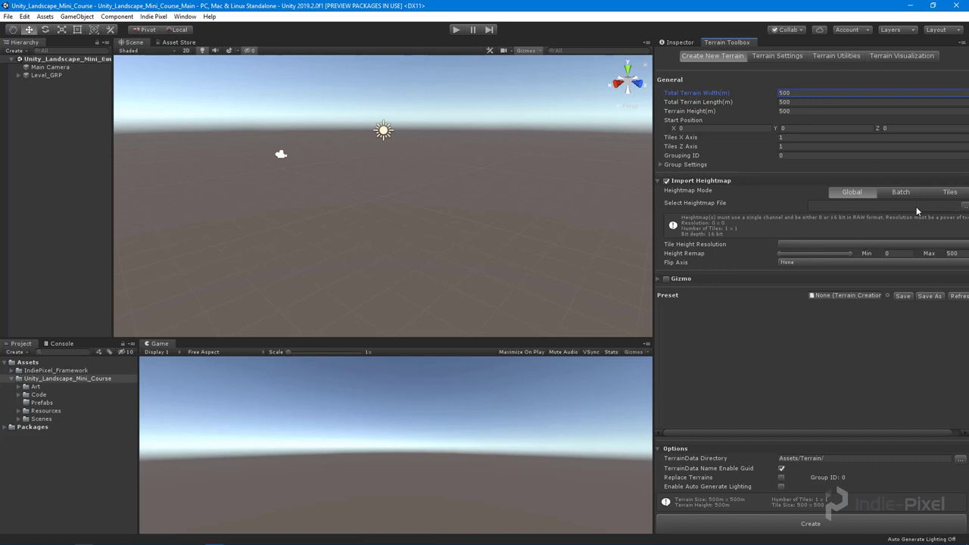
Step: Load landscape_001_height.raw from the Houdini project's tex folder as the 1024 x 1024 16-bit heightmap
{"action": "left_click", "coordinate": [965, 206]}
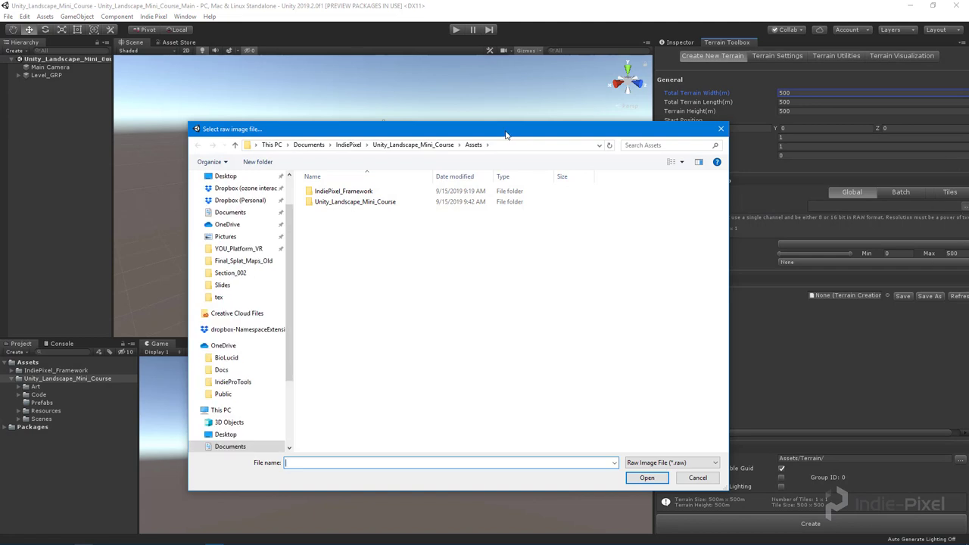
{"action": "left_click_drag", "start_coordinate": [506, 134], "coordinate": [378, 111]}
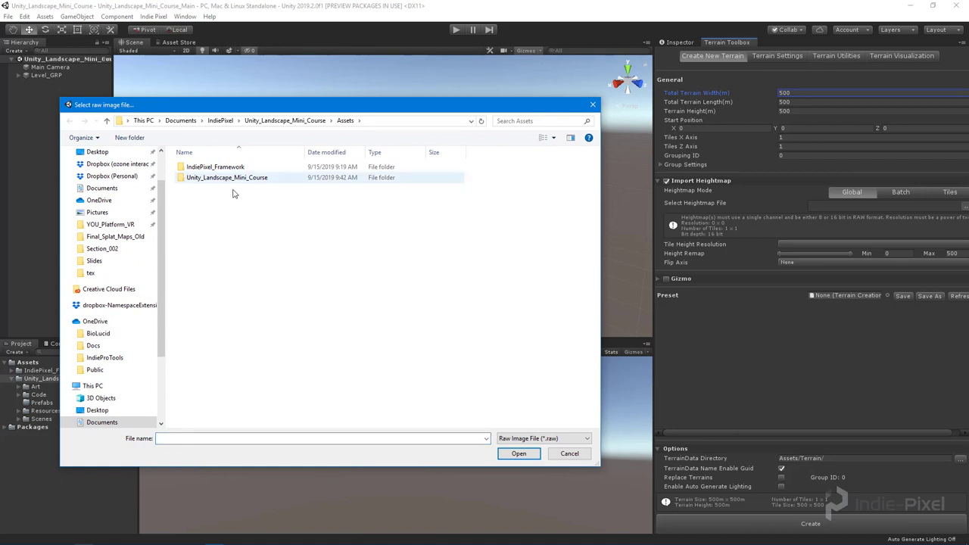
{"action": "left_click", "coordinate": [121, 273]}
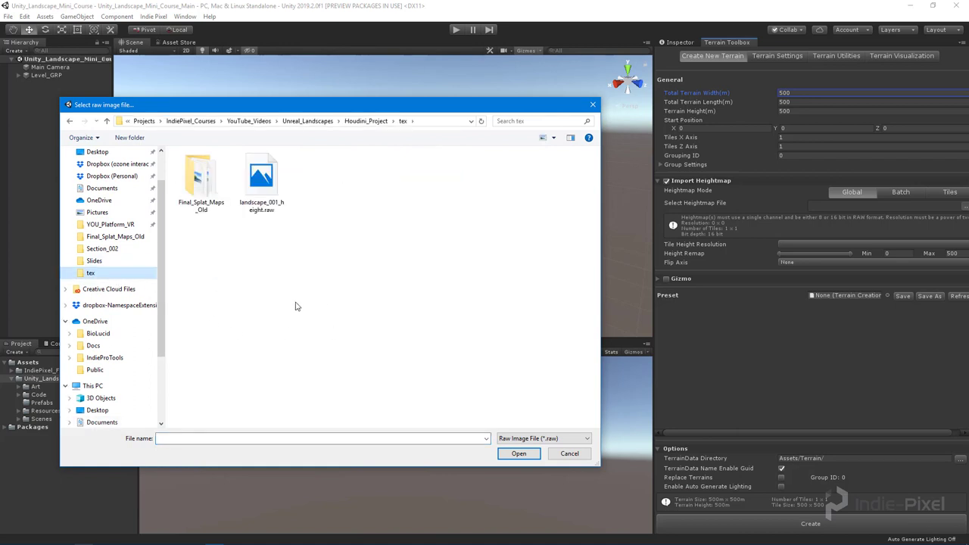
{"action": "left_click", "coordinate": [260, 188]}
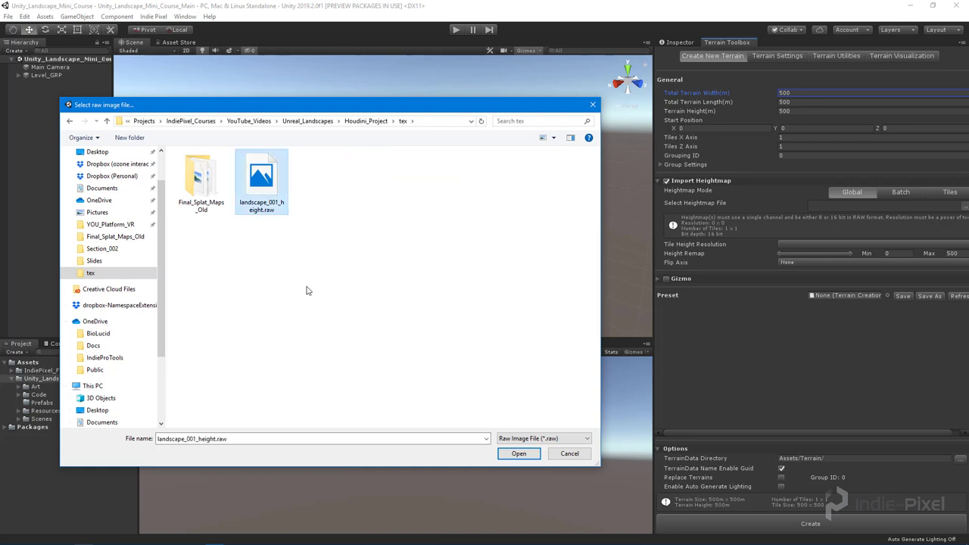
{"action": "left_click", "coordinate": [512, 454]}
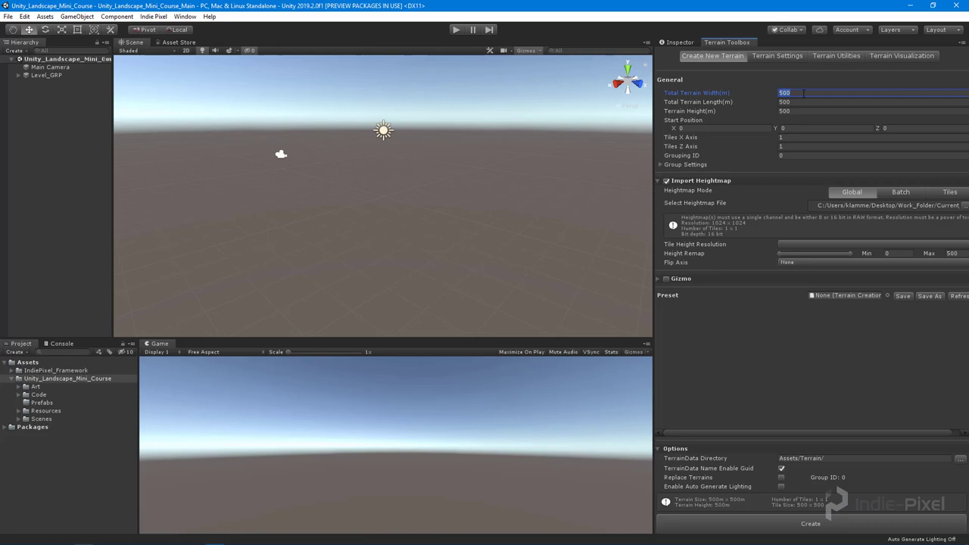
Step: Set Total Terrain Width and Total Terrain Length to 1024 m each
{"action": "type", "text": "1024"}
{"action": "key", "text": "Tab"}
{"action": "type", "text": "1024"}
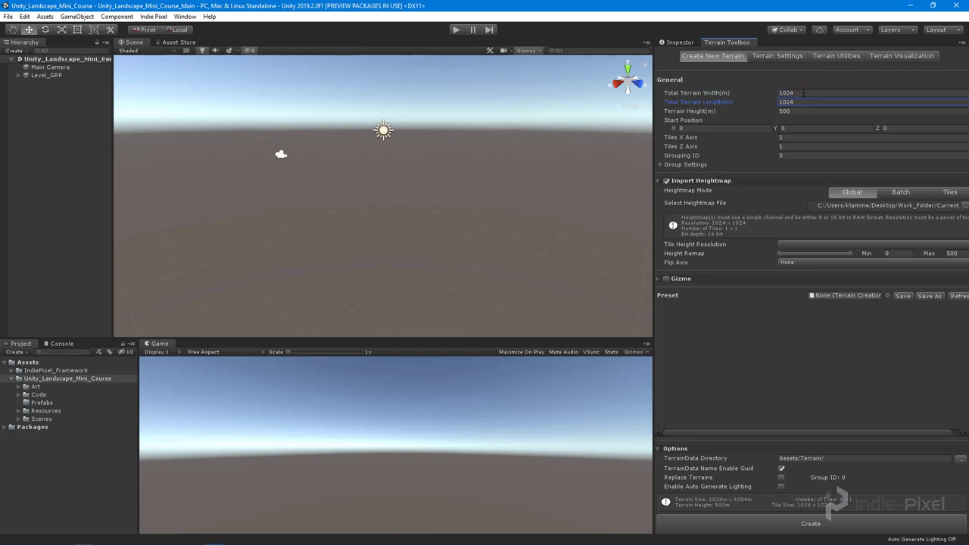
{"action": "left_click", "coordinate": [808, 111]}
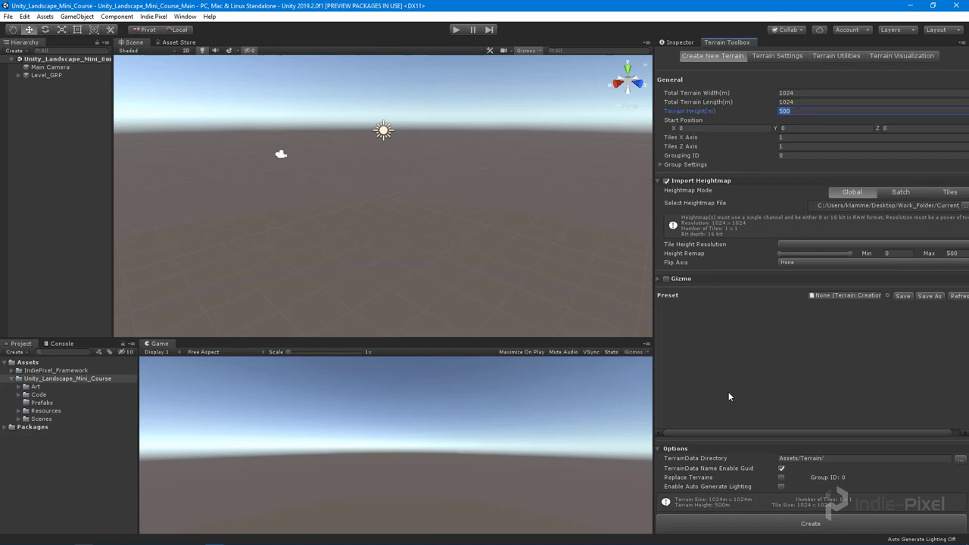
Step: In Houdini, select heightfield_distort1 and enlarge the node network area
{"action": "mouse_move", "coordinate": [430, 539]}
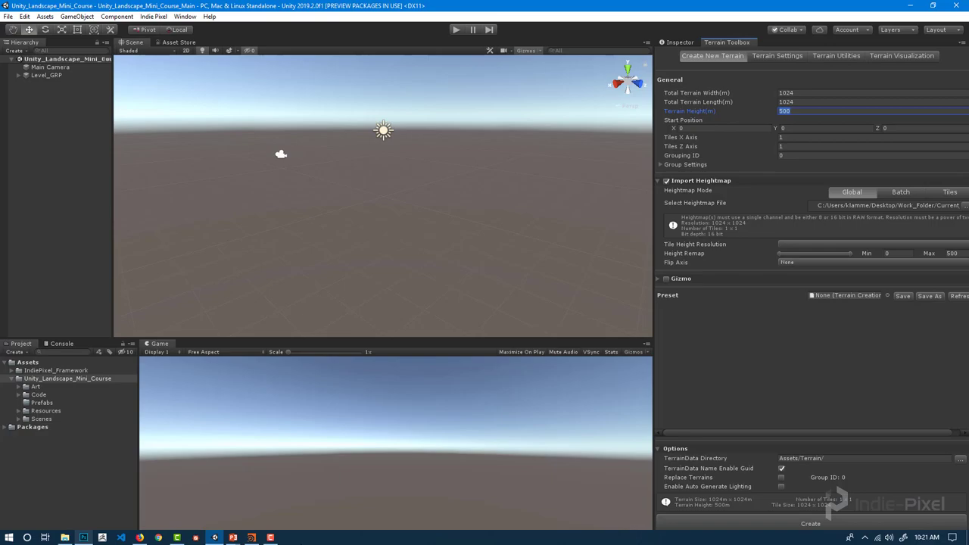
{"action": "left_click", "coordinate": [252, 538]}
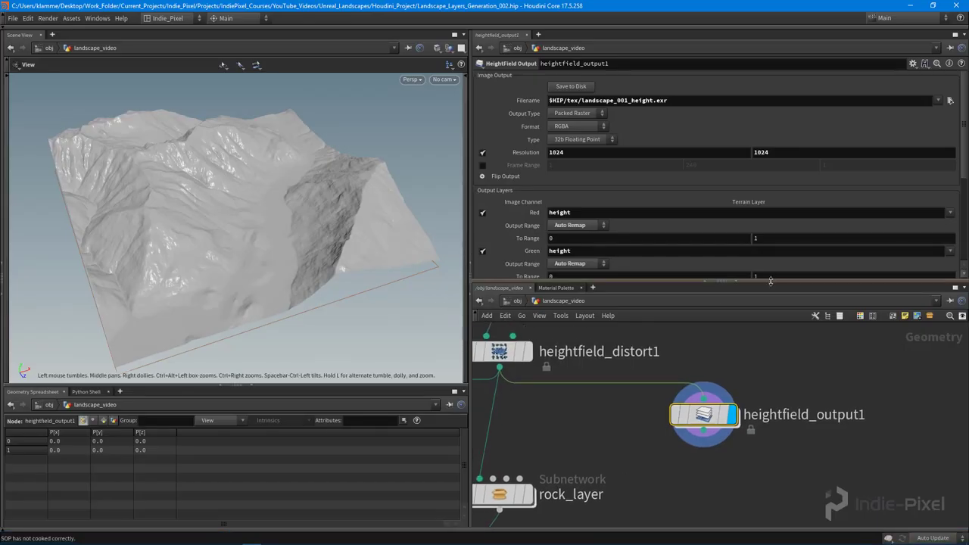
{"action": "left_click_drag", "start_coordinate": [743, 282], "coordinate": [742, 279]}
{"action": "left_click", "coordinate": [500, 361]}
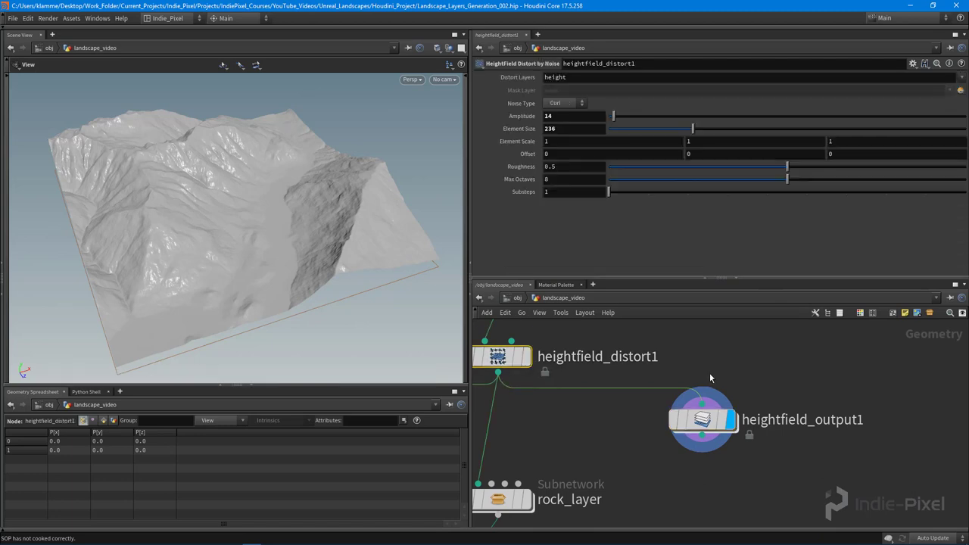
{"action": "middle_click_drag", "start_coordinate": [709, 373], "coordinate": [709, 407]}
{"action": "left_click_drag", "start_coordinate": [767, 277], "coordinate": [767, 199]}
{"action": "middle_click_drag", "start_coordinate": [502, 332], "coordinate": [655, 304]}
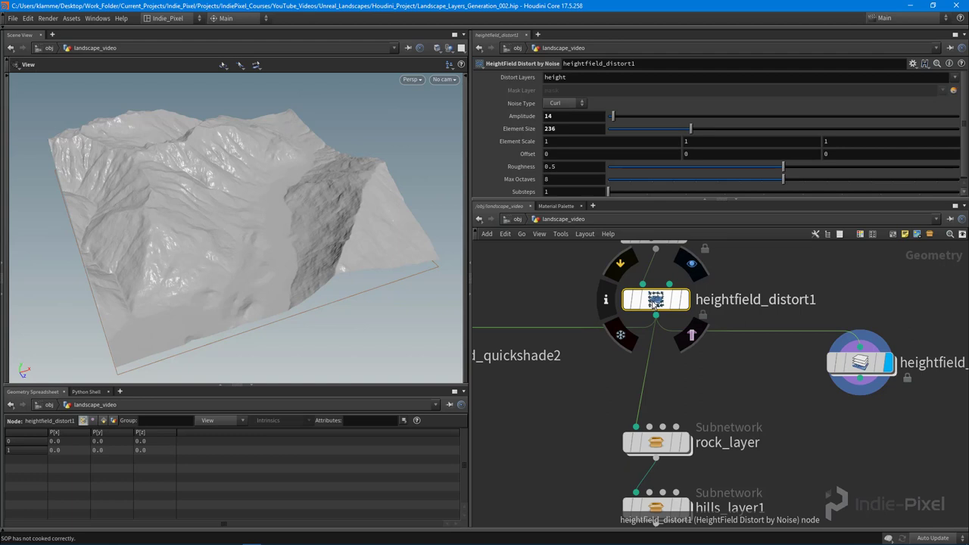
Step: Read heightfield_distort1's info window for a Size Y of about 1389, then close it
{"action": "left_click", "coordinate": [604, 300]}
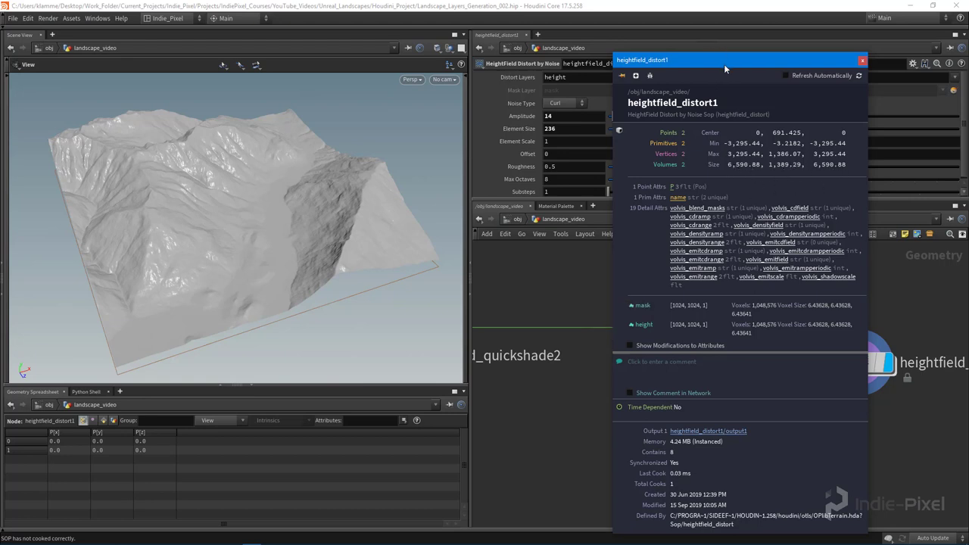
{"action": "left_click_drag", "start_coordinate": [723, 64], "coordinate": [647, 35]}
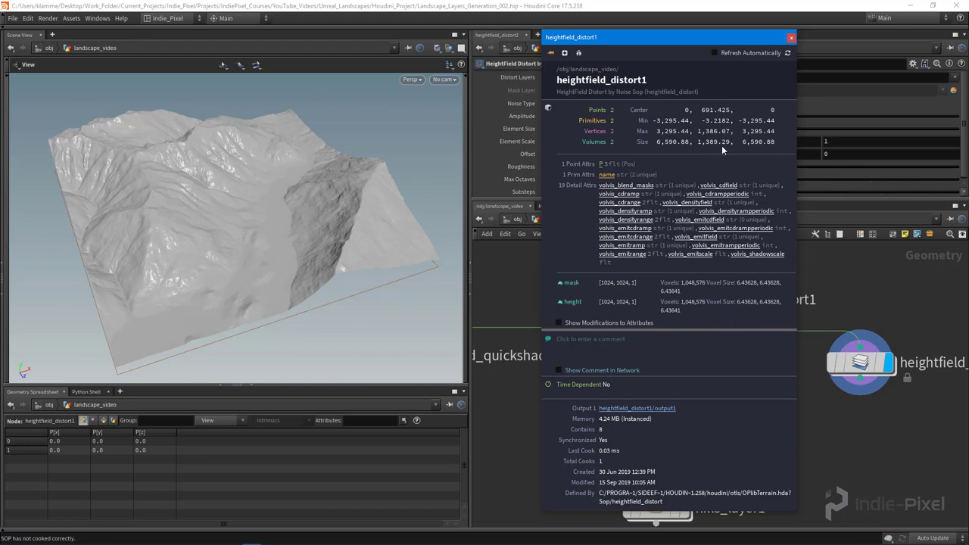
{"action": "left_click", "coordinate": [791, 37]}
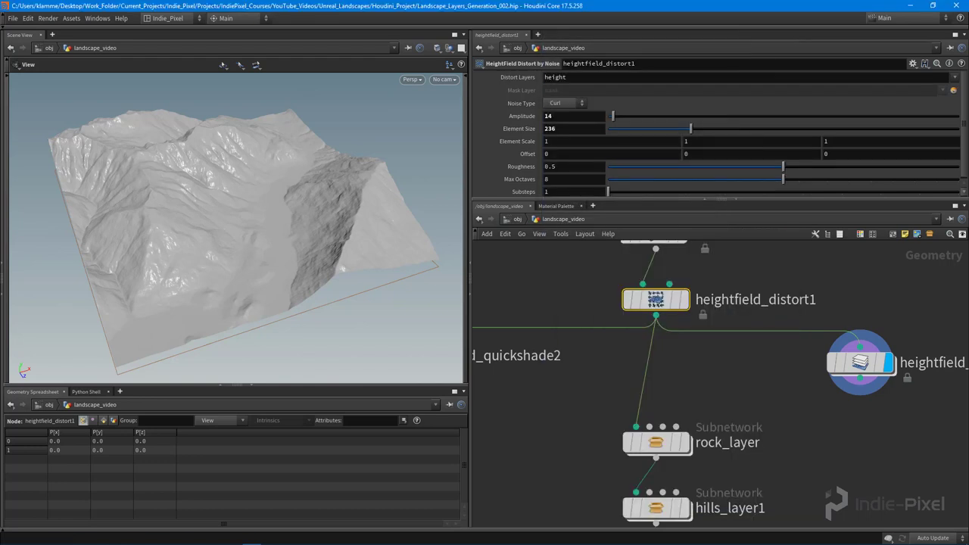
Step: Back in Unity, set Terrain Height to 1389 and enter 20 in the Height Remap maximum
{"action": "left_click", "coordinate": [214, 537]}
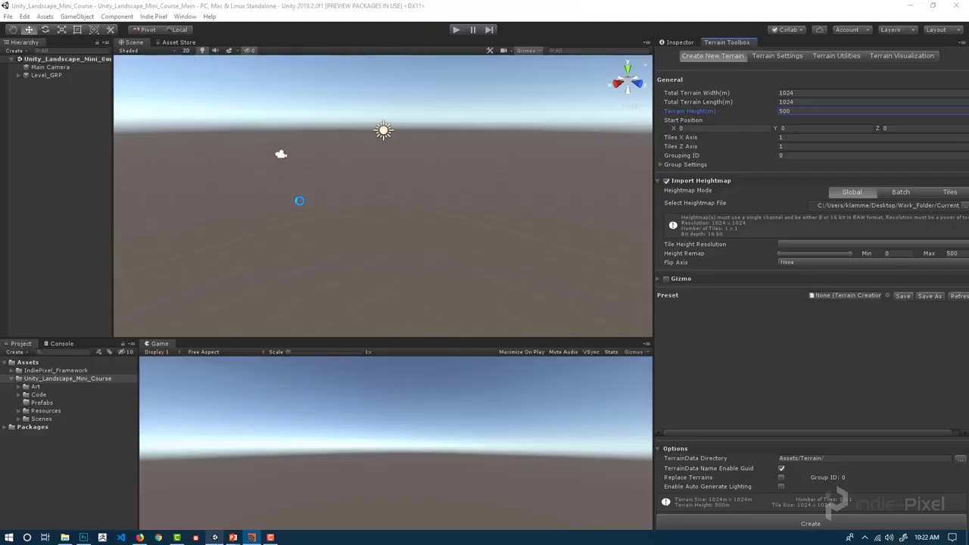
{"action": "left_click", "coordinate": [810, 110]}
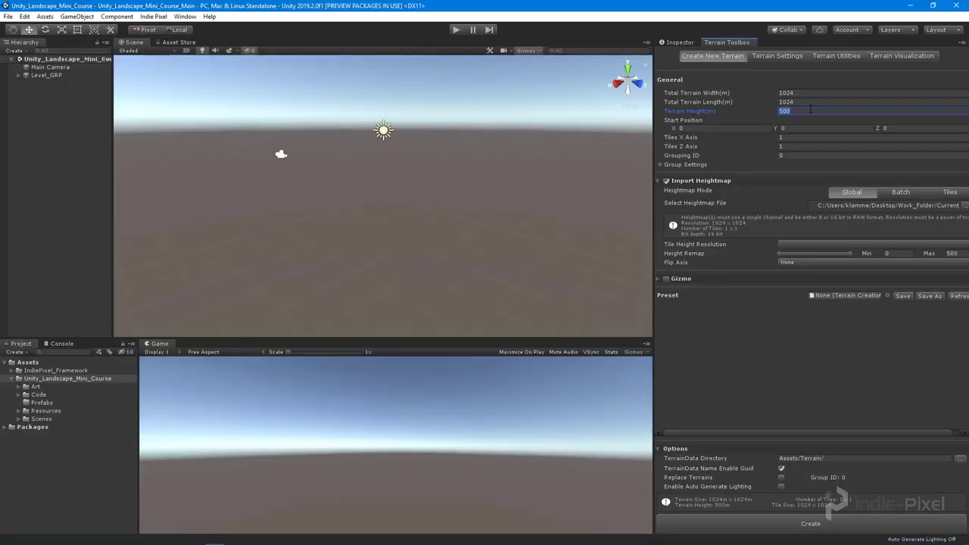
{"action": "type", "text": "1389"}
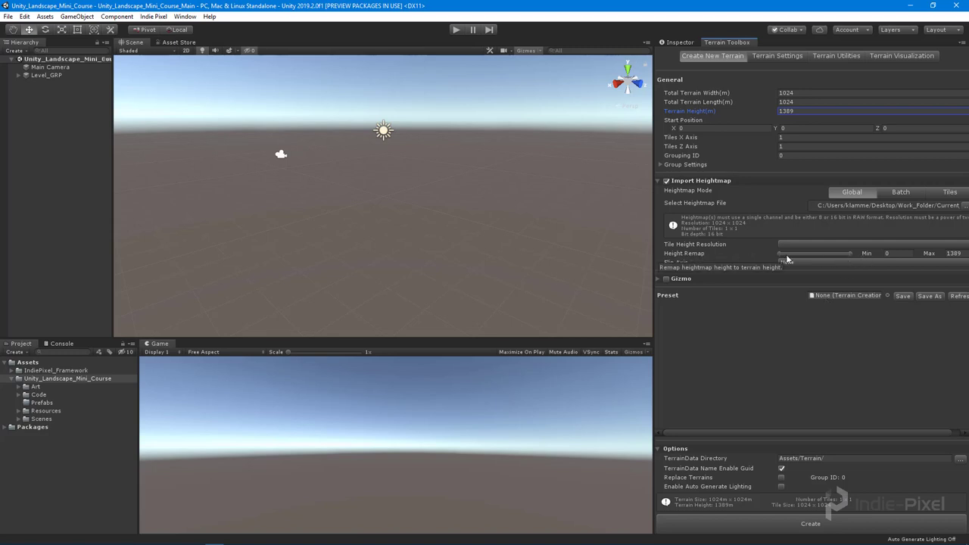
{"action": "left_click", "coordinate": [962, 253]}
{"action": "type", "text": "20"}
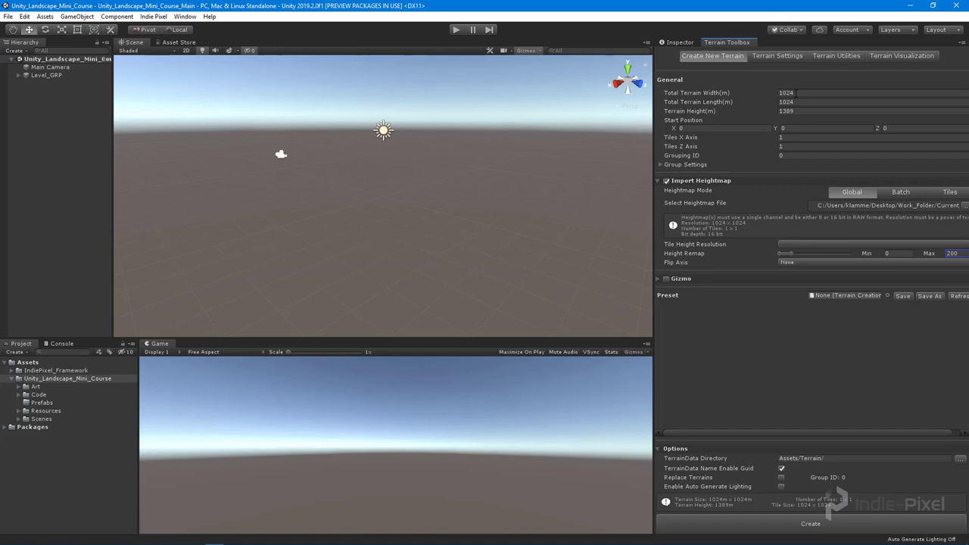
Step: Review the width, length and height values and set Tile Height Resolution to 1025
{"action": "left_click", "coordinate": [796, 93]}
{"action": "left_click", "coordinate": [805, 102]}
{"action": "left_click", "coordinate": [772, 111]}
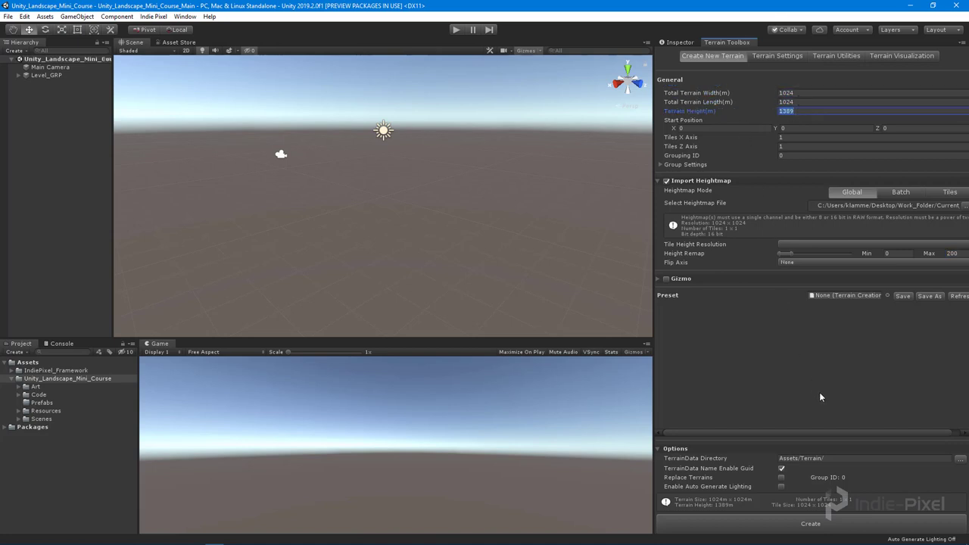
{"action": "left_click", "coordinate": [840, 244]}
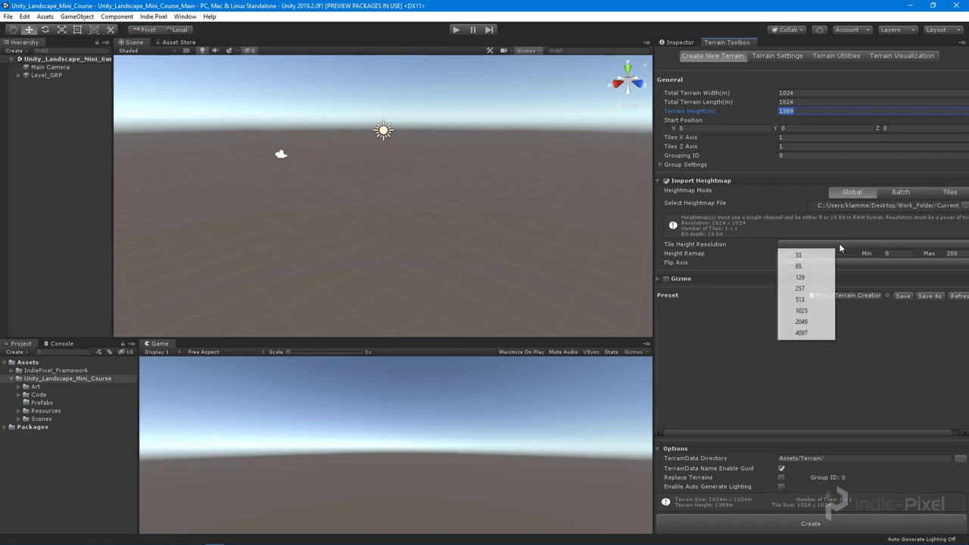
{"action": "left_click", "coordinate": [807, 314]}
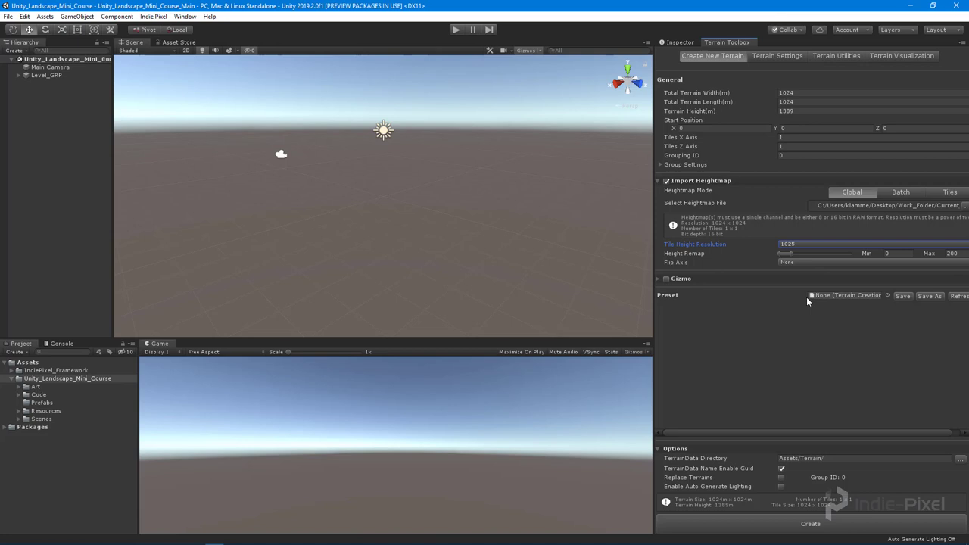
{"action": "mouse_move", "coordinate": [712, 477]}
Step: Create TerrainGroup_0 and orbit the Scene view around the mountain and floating terrain sheets
{"action": "left_click", "coordinate": [810, 527]}
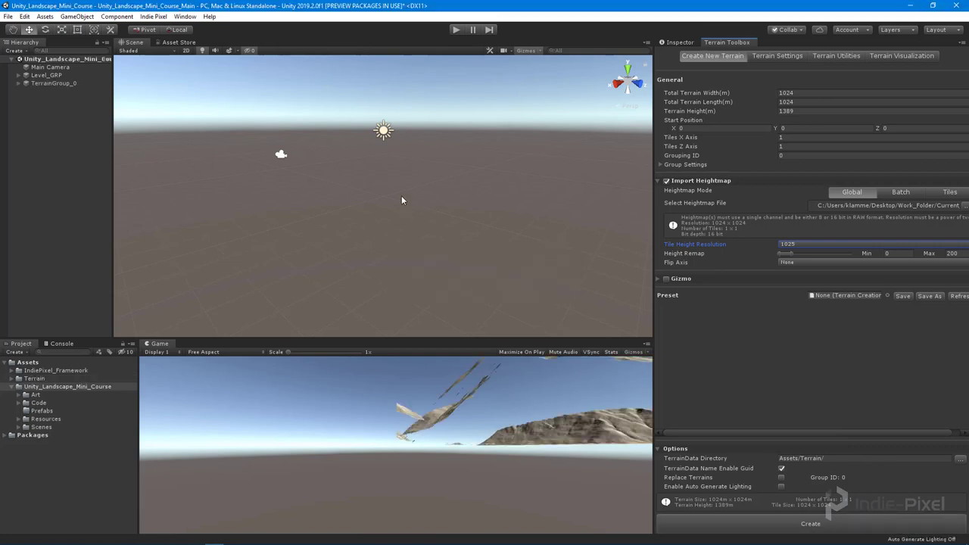
{"action": "left_click_drag", "start_coordinate": [401, 196], "coordinate": [959, 100], "text": "alt"}
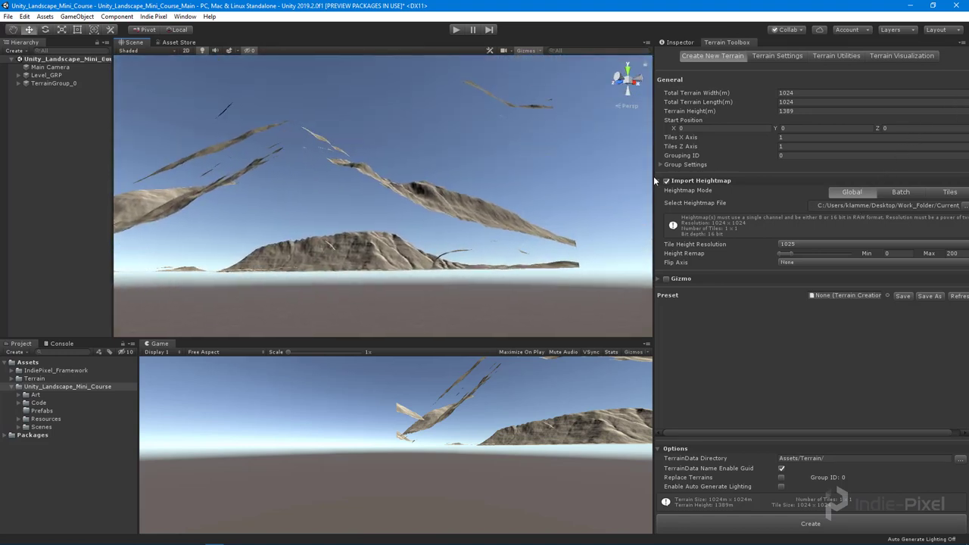
{"action": "left_click_drag", "start_coordinate": [644, 178], "coordinate": [510, 170], "text": "alt"}
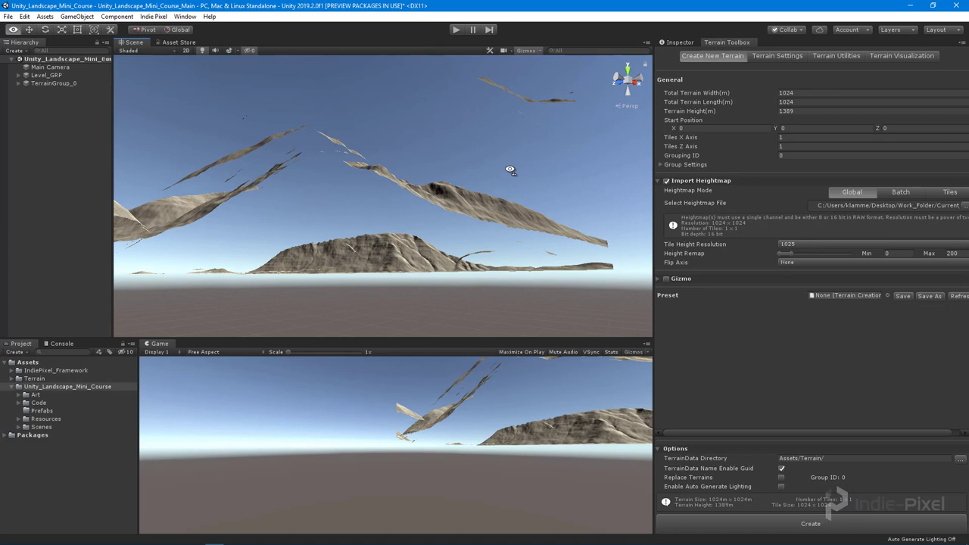
{"action": "scroll", "coordinate": [511, 157], "scroll_direction": "up", "scroll_amount": 2}
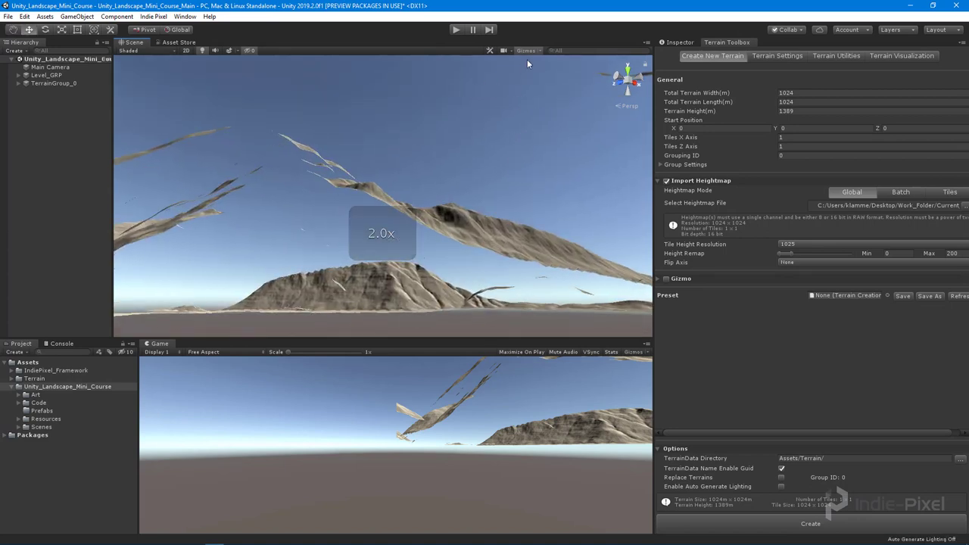
{"action": "left_click_drag", "start_coordinate": [528, 63], "coordinate": [491, 184], "text": "alt"}
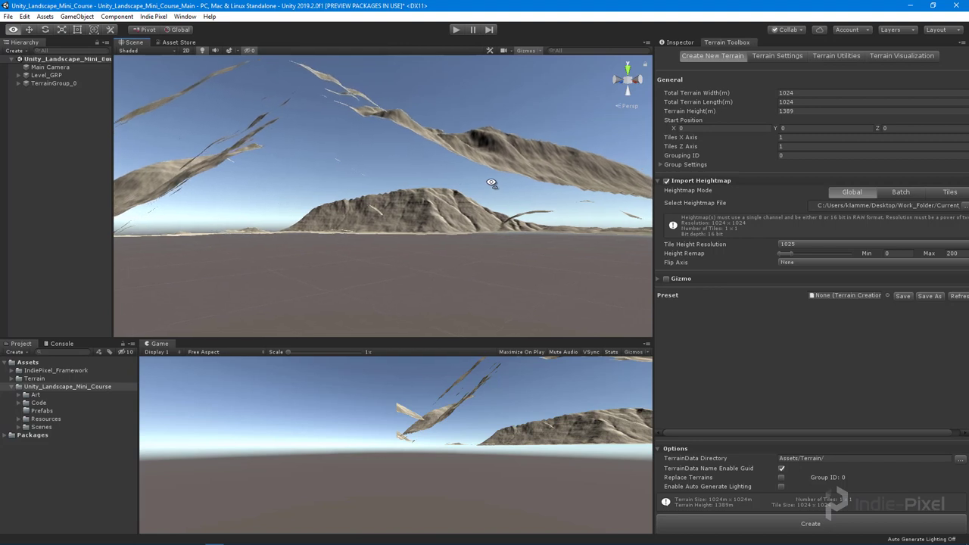
Step: Adjust the scene camera settings, fly toward the cliff face, then back out to a wide overview
{"action": "left_click", "coordinate": [508, 50]}
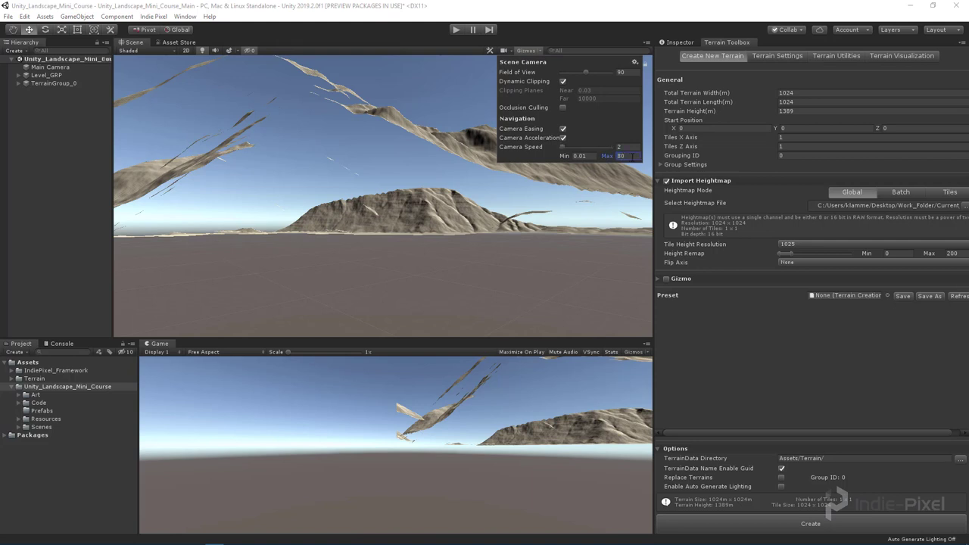
{"action": "right_click_drag", "start_coordinate": [542, 267], "coordinate": [338, 215]}
{"action": "scroll", "coordinate": [567, 169], "scroll_direction": "up", "scroll_amount": 5}
{"action": "key", "text": "w"}
{"action": "key", "text": "s"}
{"action": "key", "text": "s"}
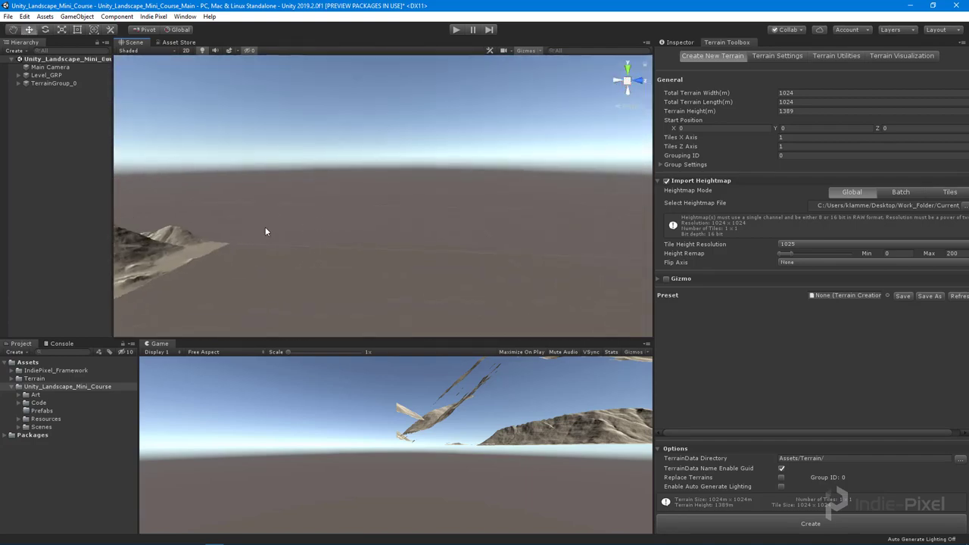
Step: Fly toward the big mountain, turning over its slopes toward the valley between ridges
{"action": "right_click_drag", "start_coordinate": [200, 229], "coordinate": [427, 275]}
{"action": "right_click_drag", "start_coordinate": [487, 273], "coordinate": [515, 255]}
{"action": "right_click_drag", "start_coordinate": [577, 247], "coordinate": [557, 245]}
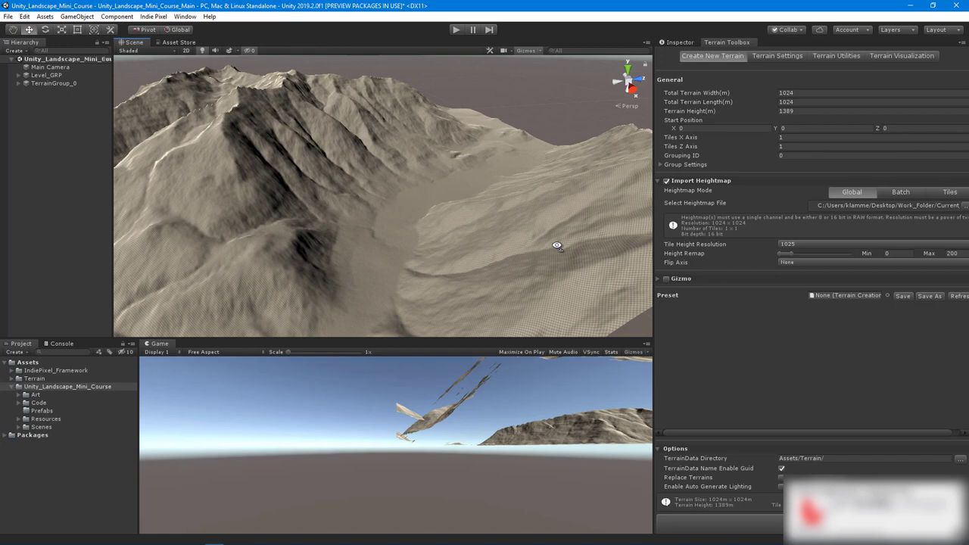